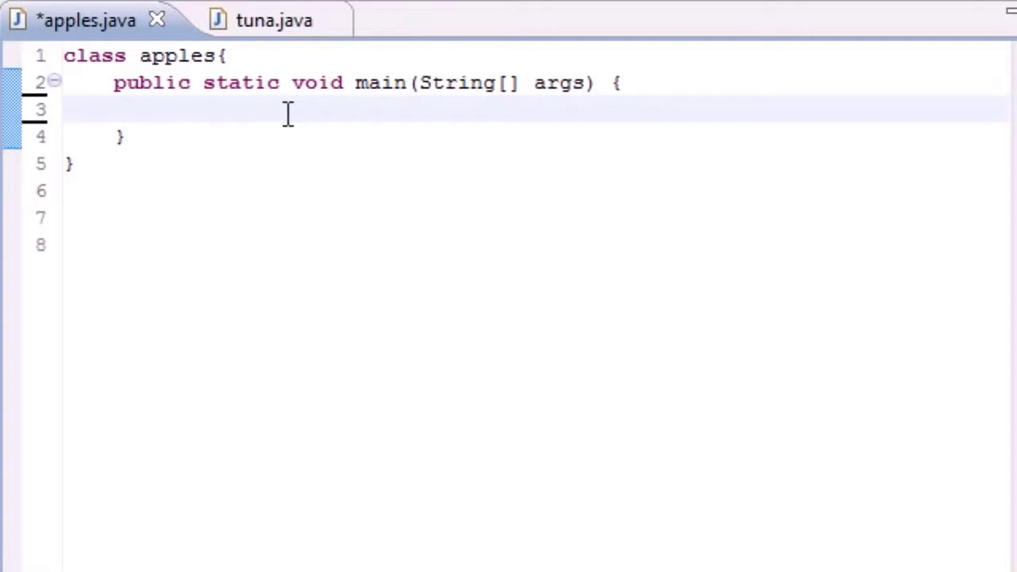
type("int")
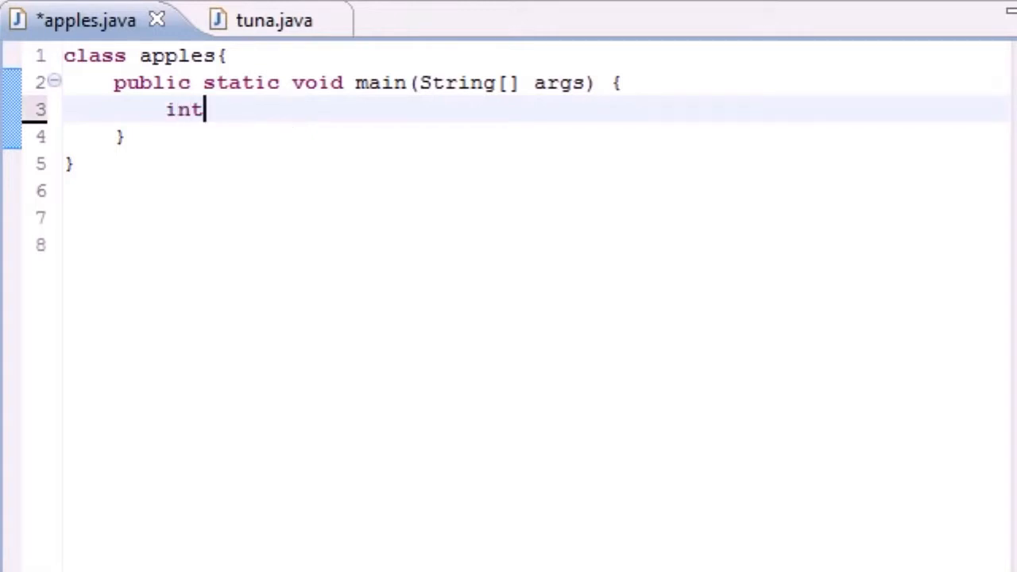
type(" bnu")
Step: Declare int bucky[]={3,4,5,6,7}; and int total=0; inside main, leaving a blank line below
key("BackSpace")
key("BackSpace")
key("BackSpace")
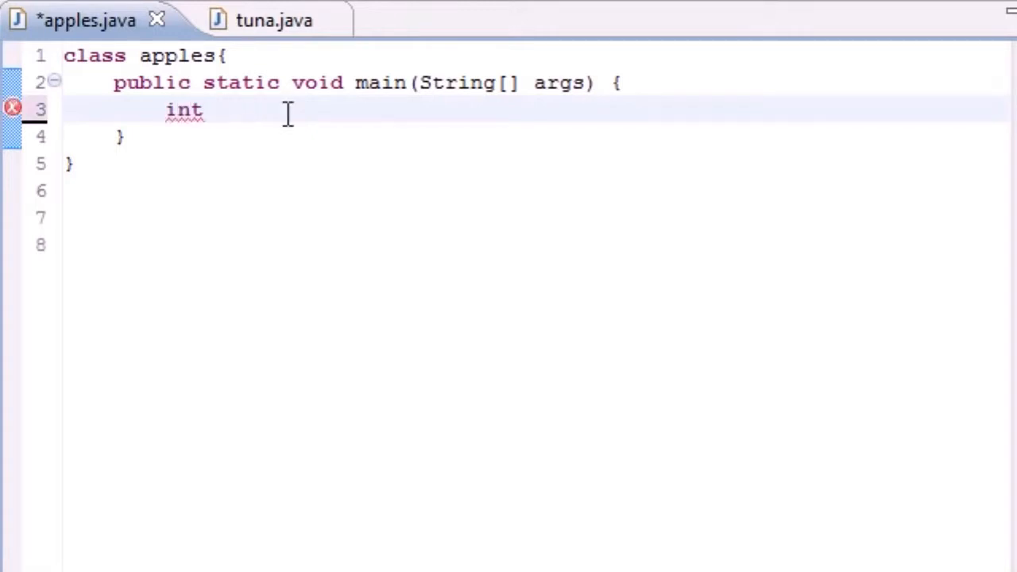
type("bucky[]=")
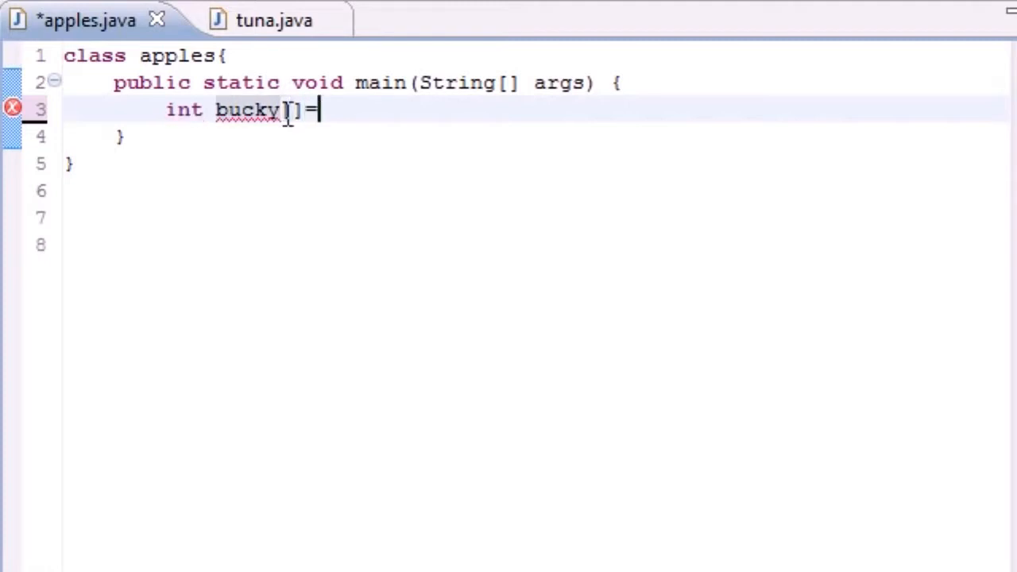
type("{}")
key("Left")
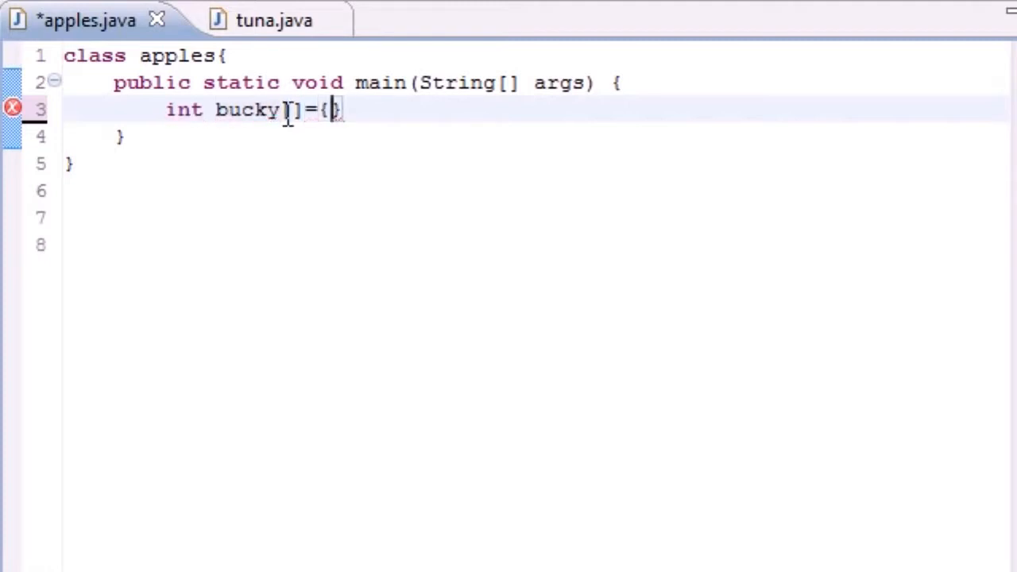
type("3")
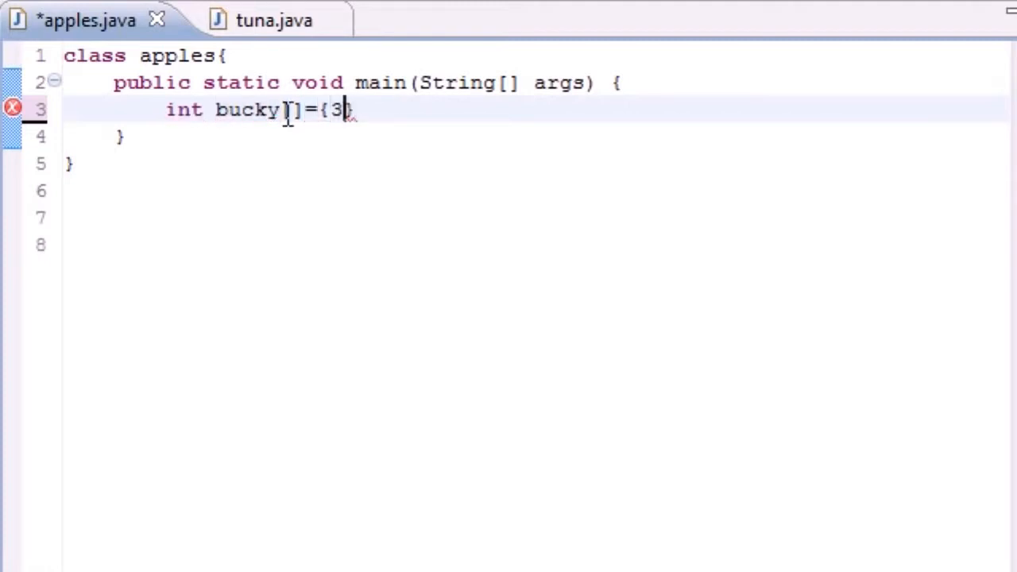
type(",4,5,6,7")
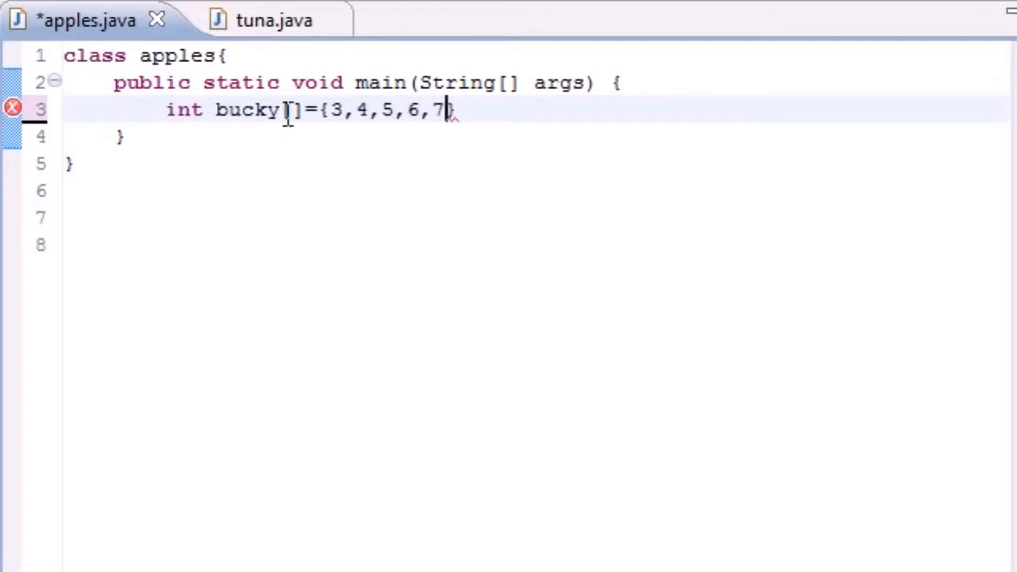
key("Right")
type(";")
key("Return")
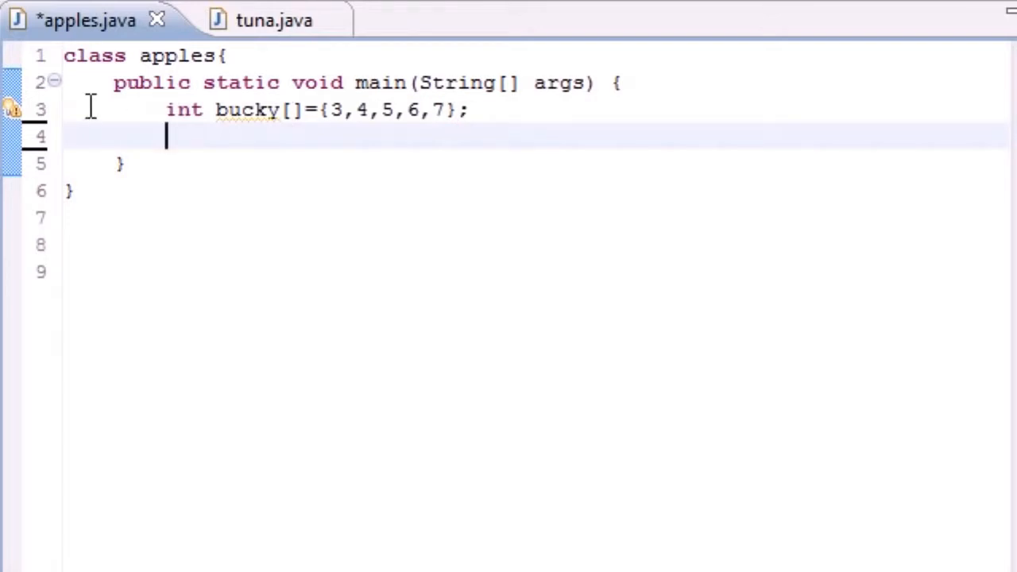
type("int total=0")
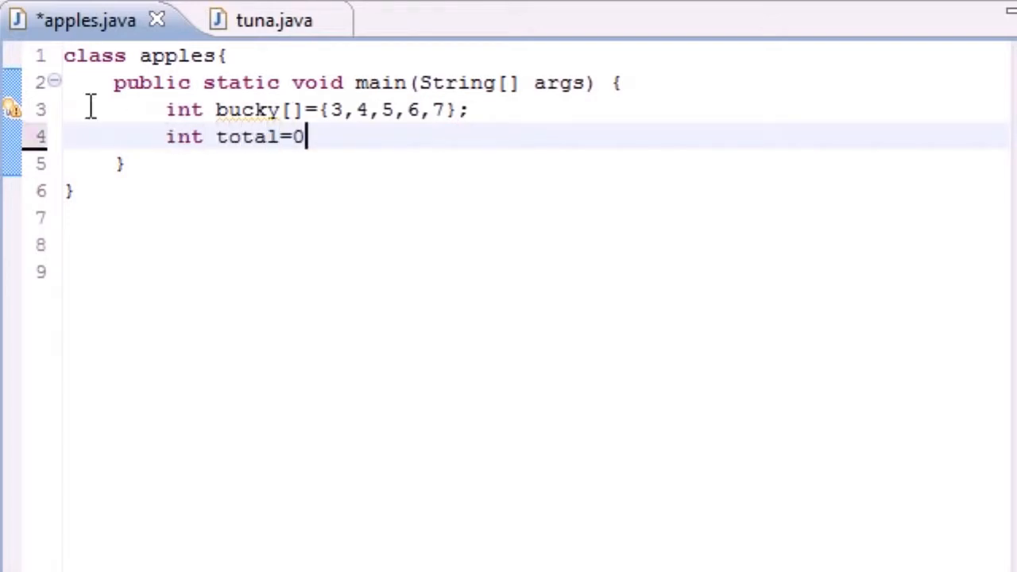
type(";")
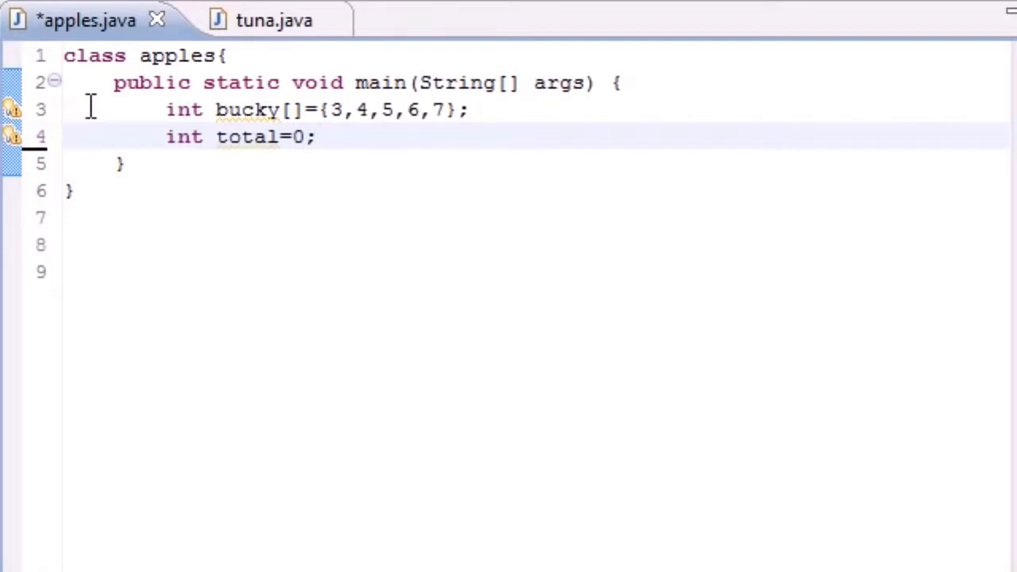
key("Return")
key("Return")
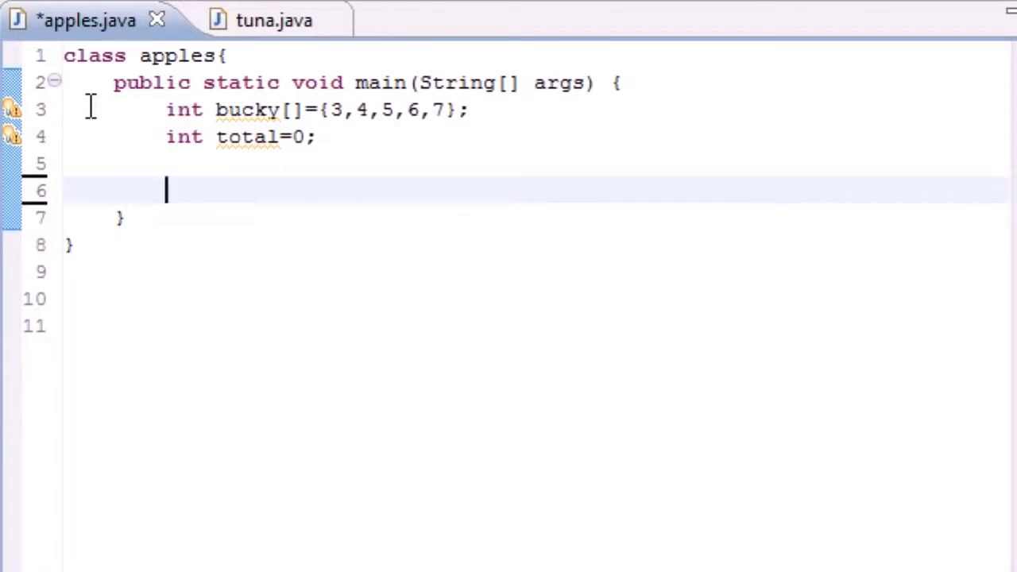
type("for")
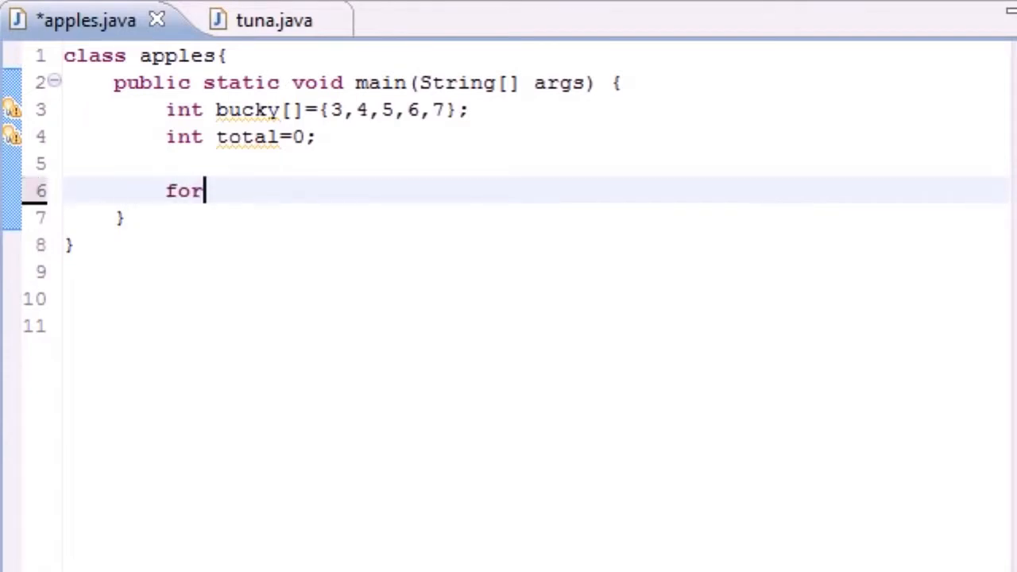
type("(")
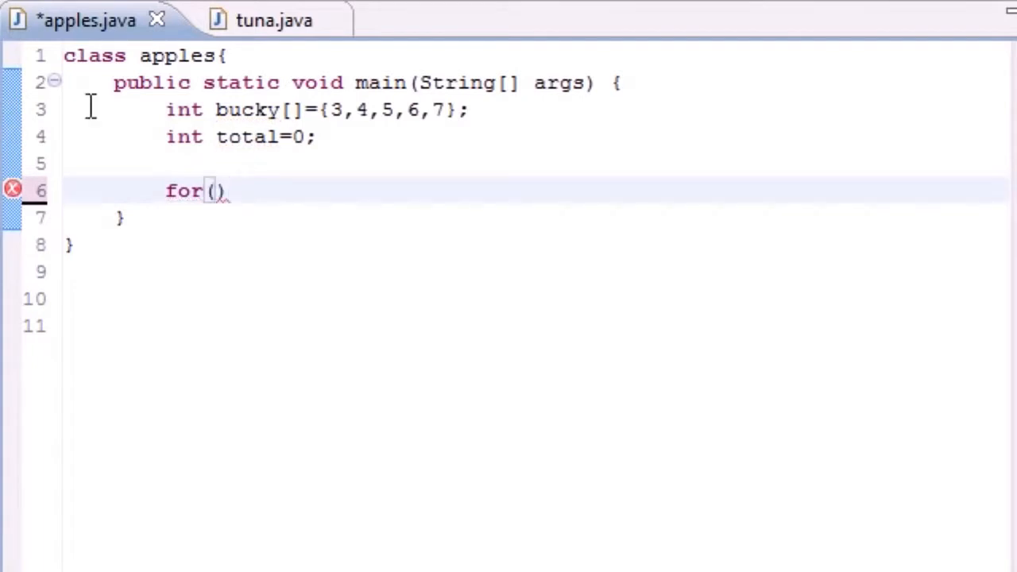
Step: Start the loop header for(int x) and highlight its type int and variable x
key("Left")
type("int x")
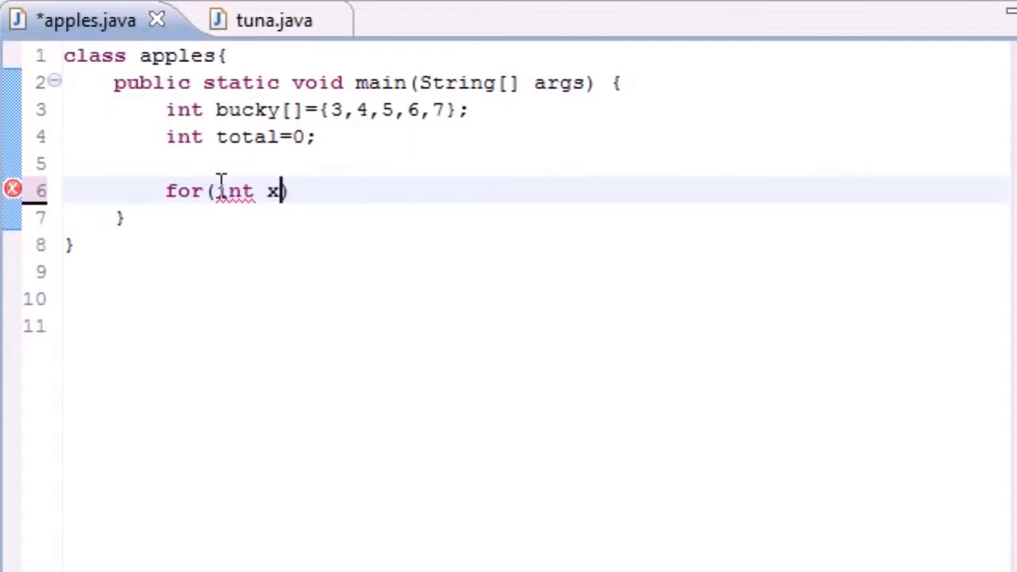
left_click_drag(254, 190, 219, 193)
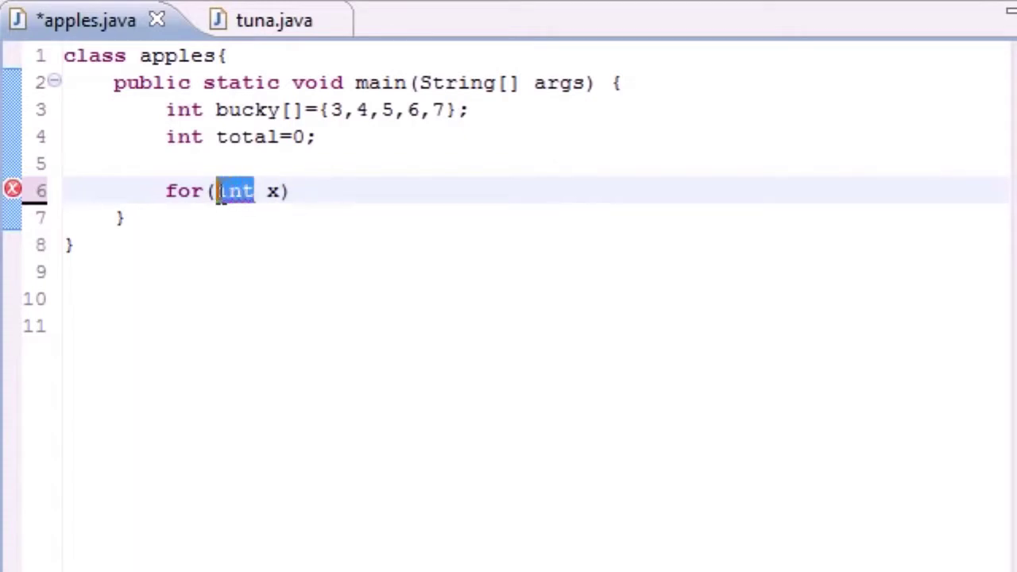
double_click(272, 191)
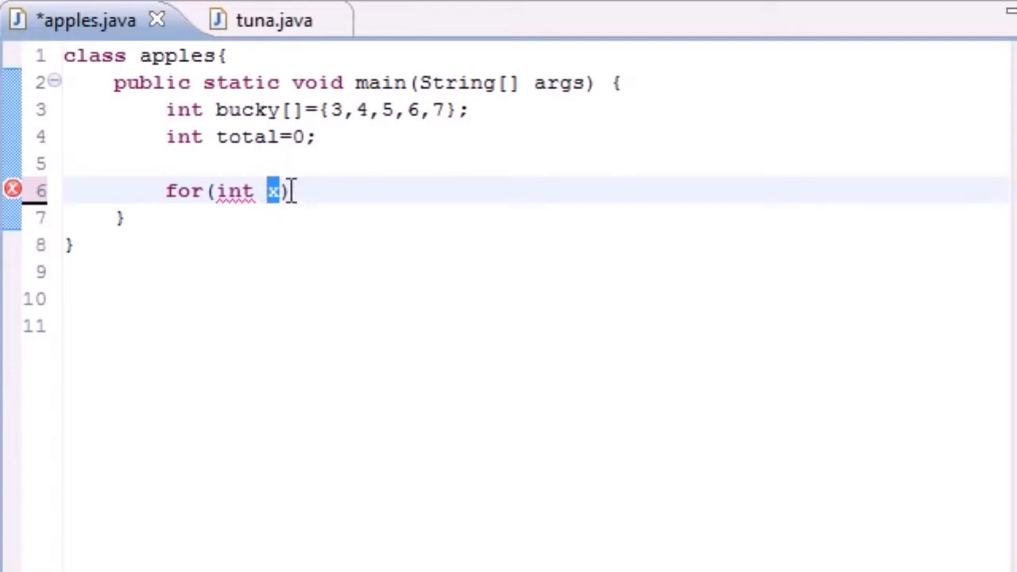
Step: Point out the bucky values 3 through 7, then add the colon after x in the header
double_click(335, 109)
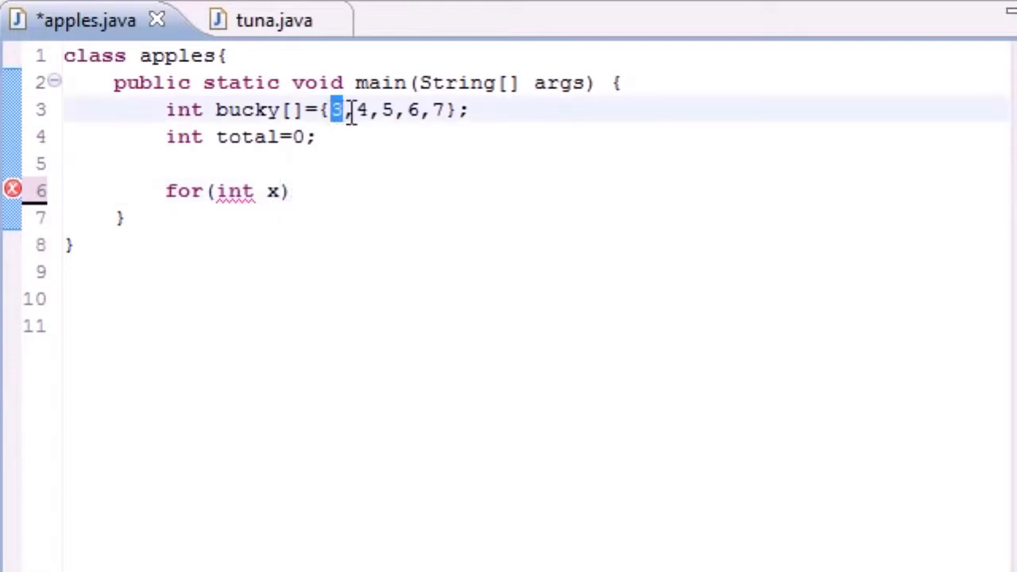
double_click(361, 110)
double_click(413, 110)
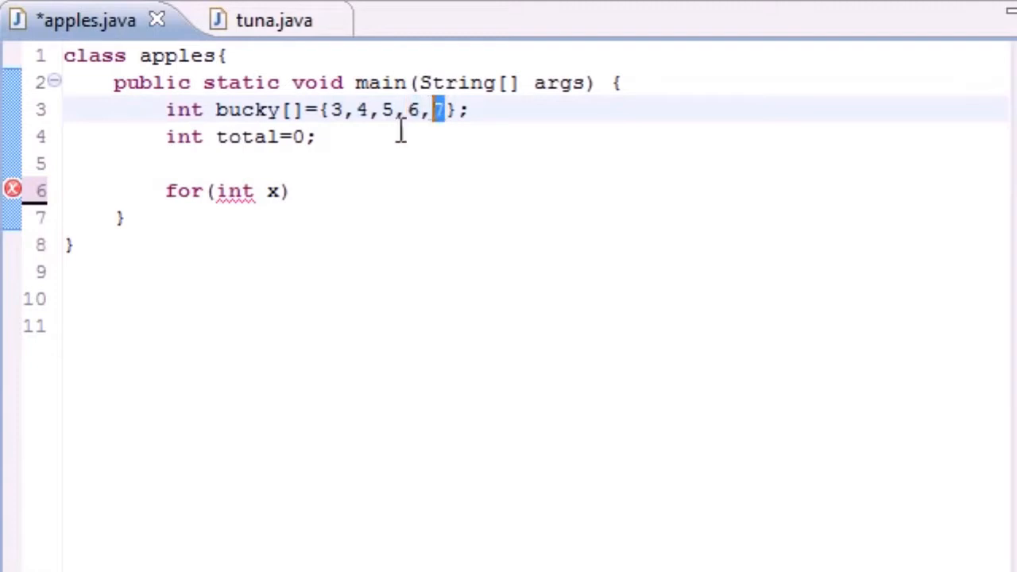
left_click(282, 191)
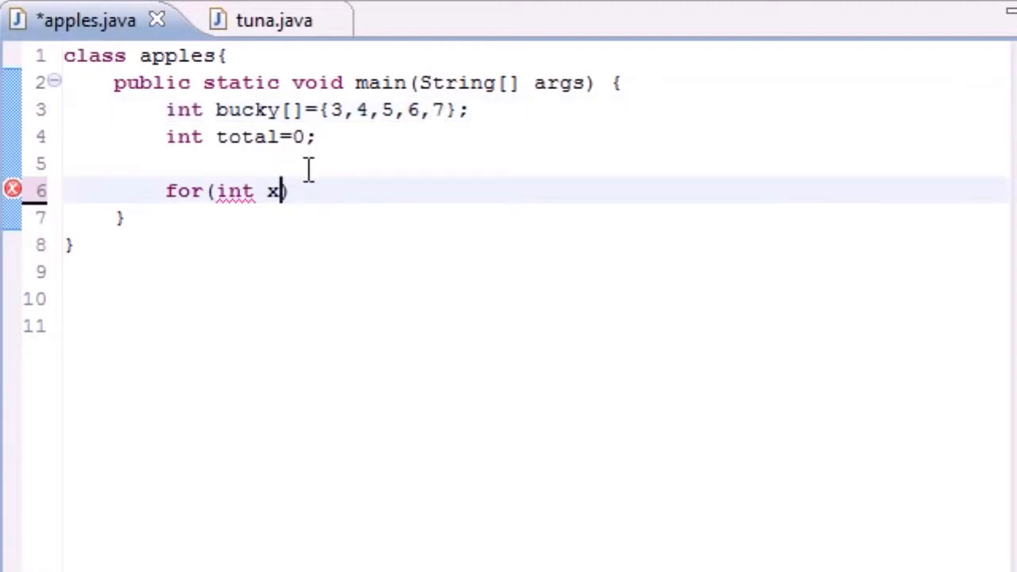
type(":")
double_click(248, 191)
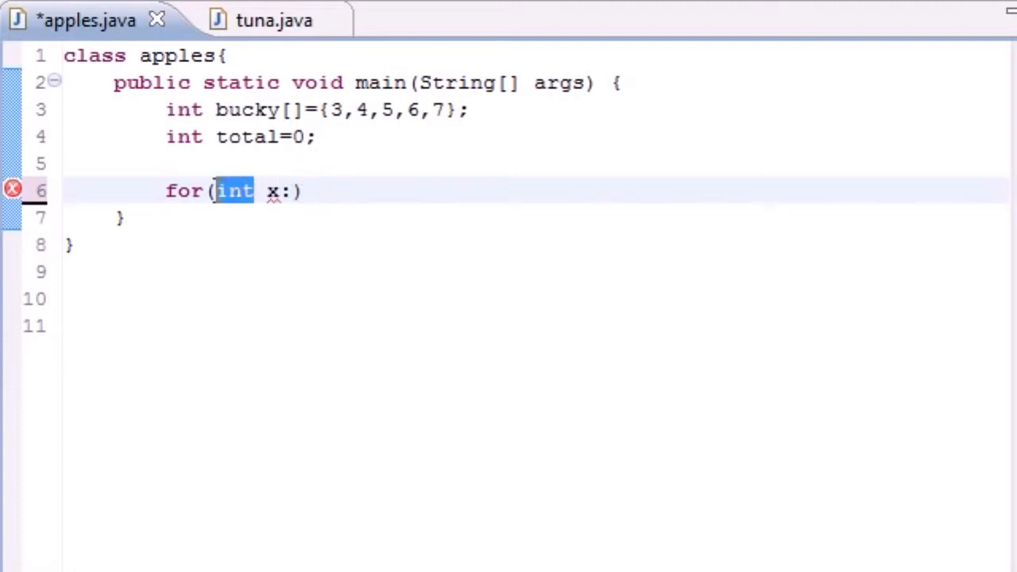
left_click(284, 191)
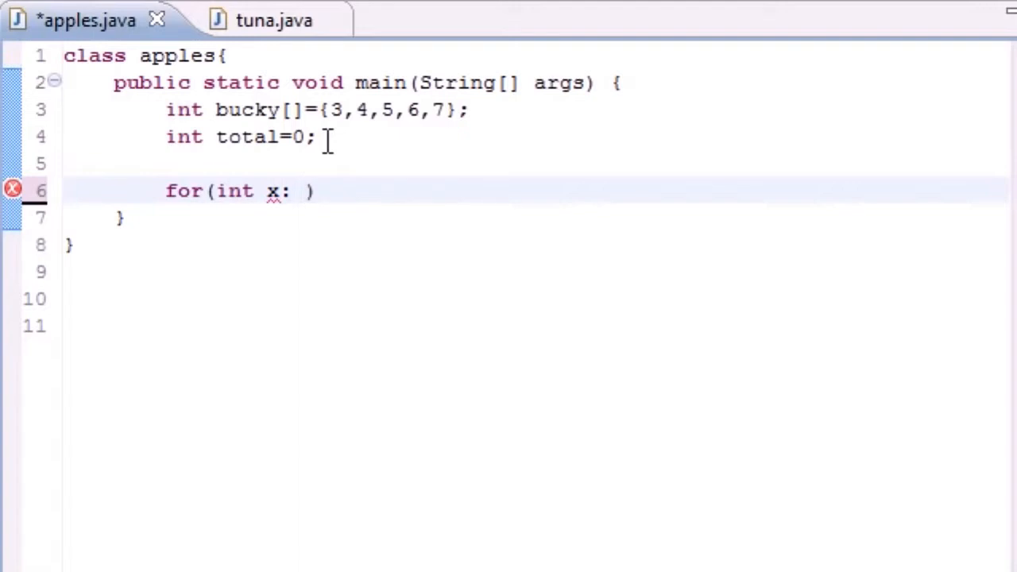
type("bucky")
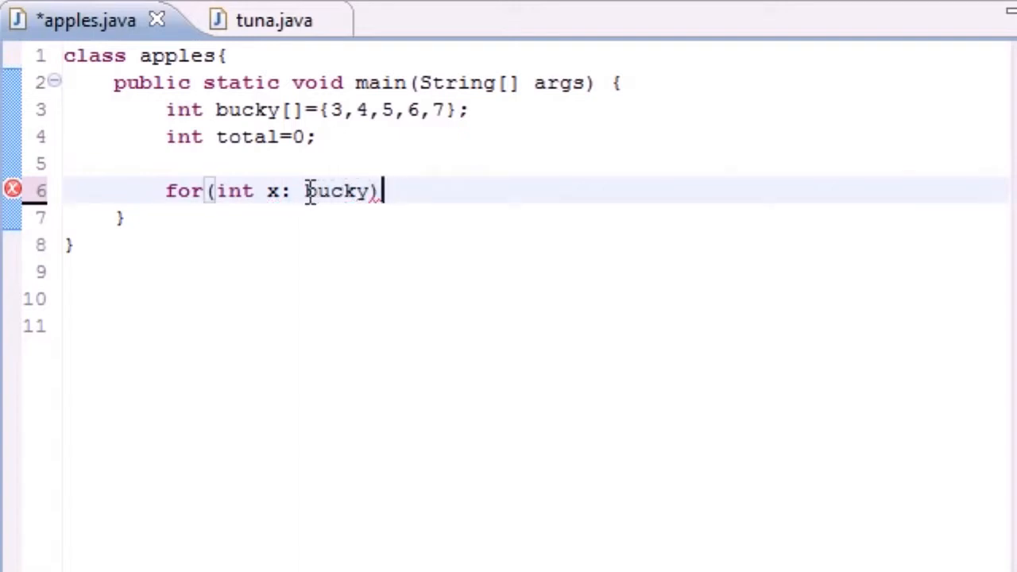
Step: Complete the header as for(int x: bucky), relating it to the bucky array on line 3
left_click_drag(306, 191, 370, 191)
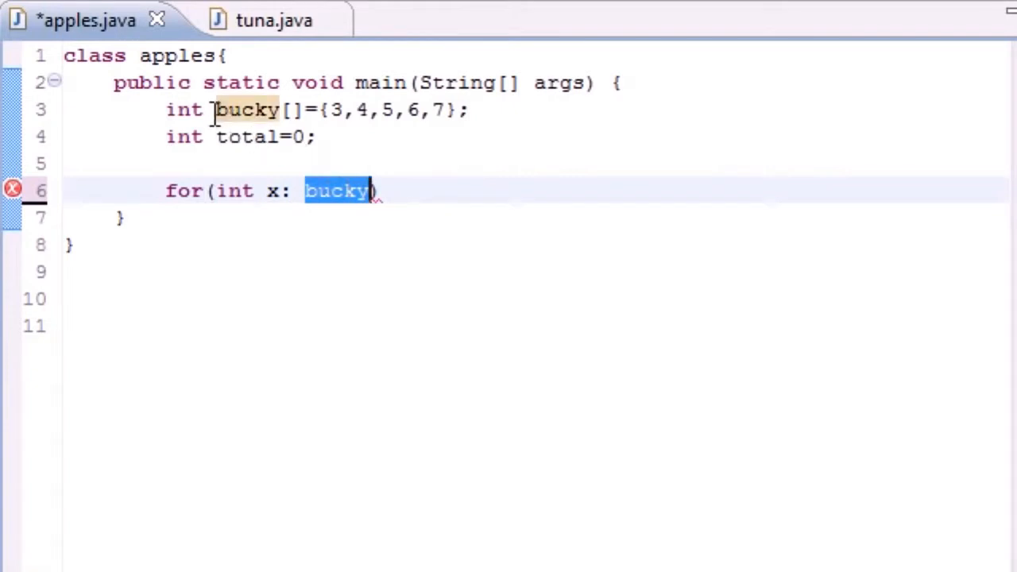
left_click_drag(216, 110, 283, 110)
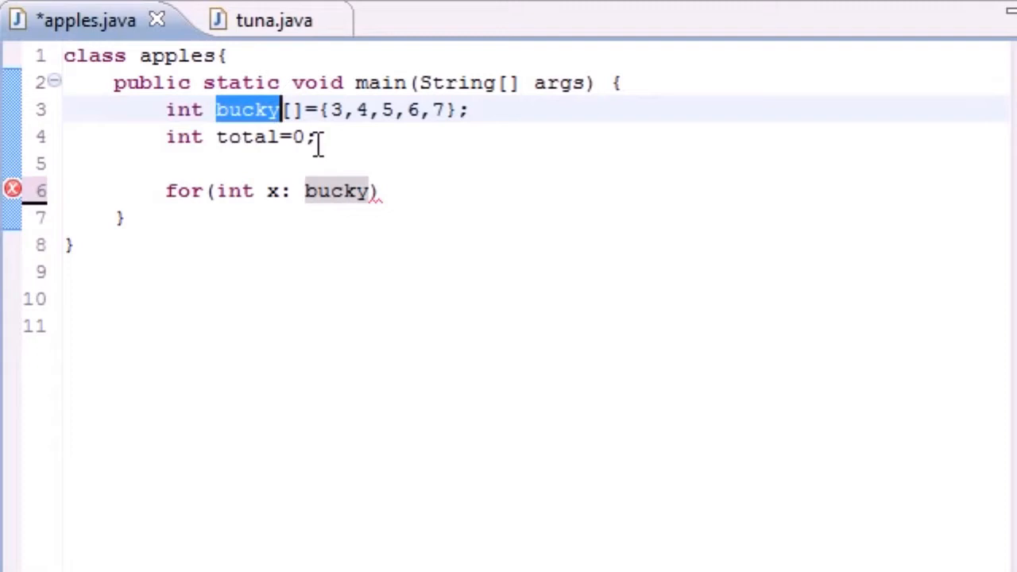
left_click(393, 190)
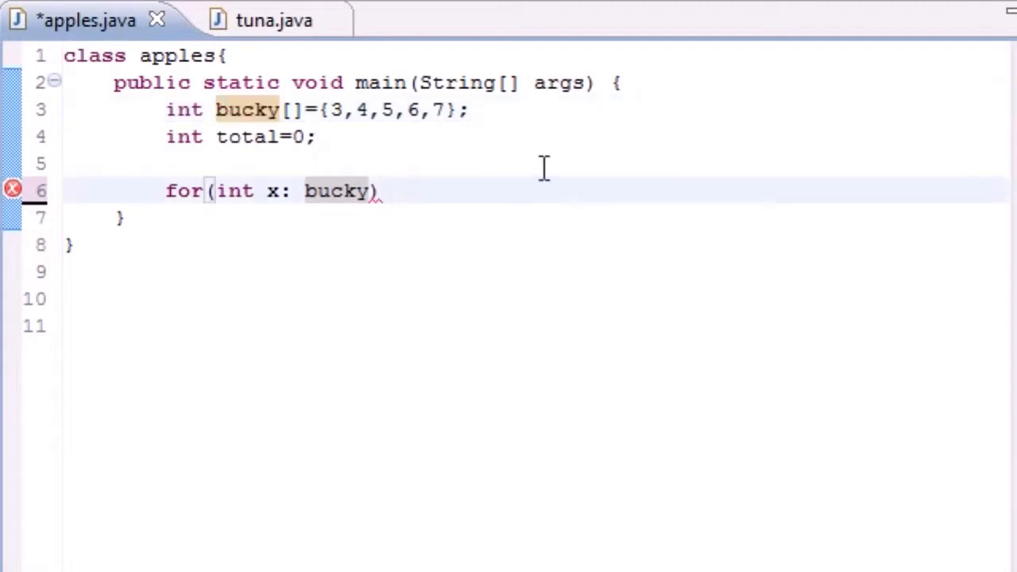
type("{")
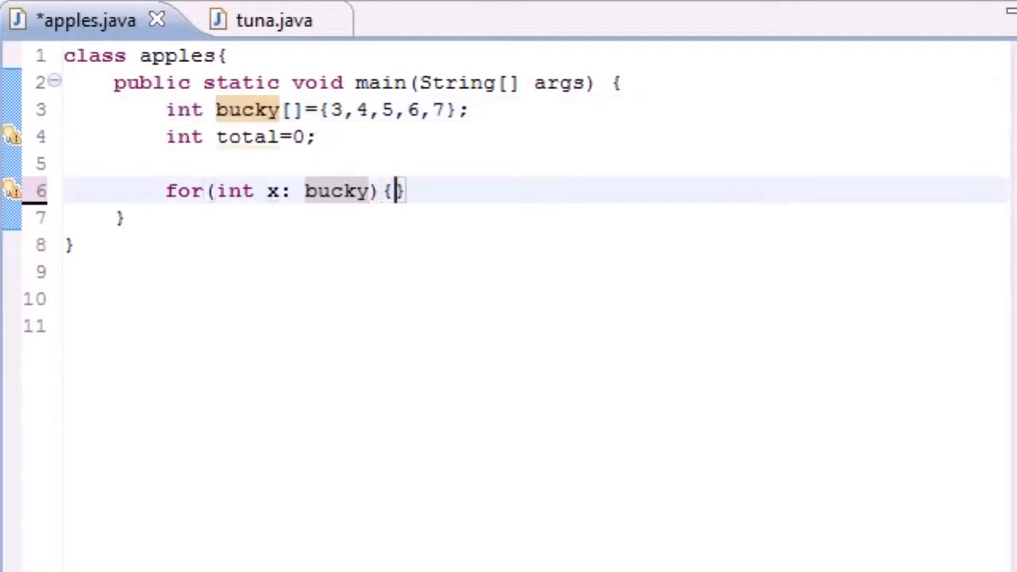
Step: Open the loop body and review for, x and bucky in the header before writing the body
key("Return")
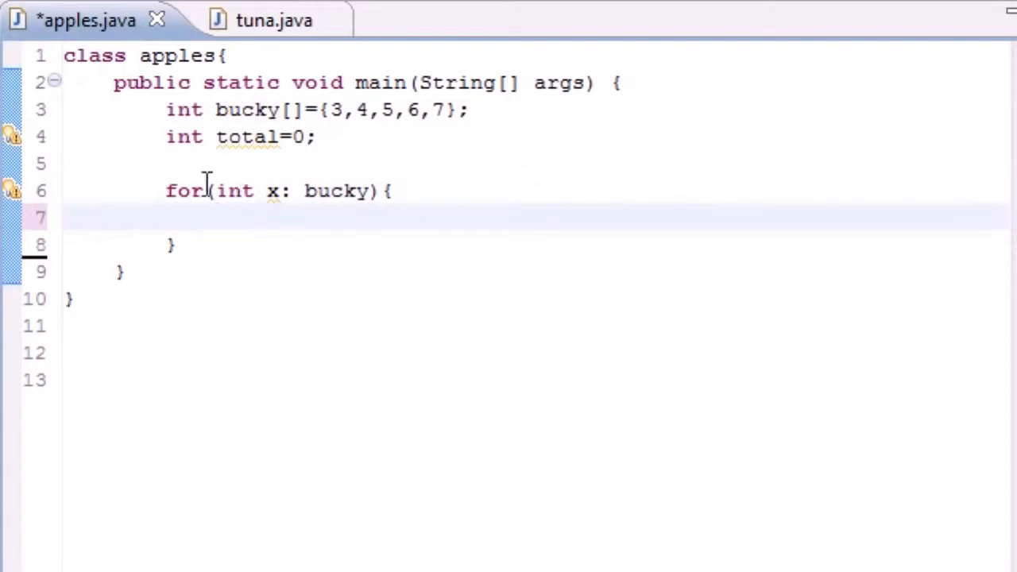
left_click_drag(164, 191, 218, 190)
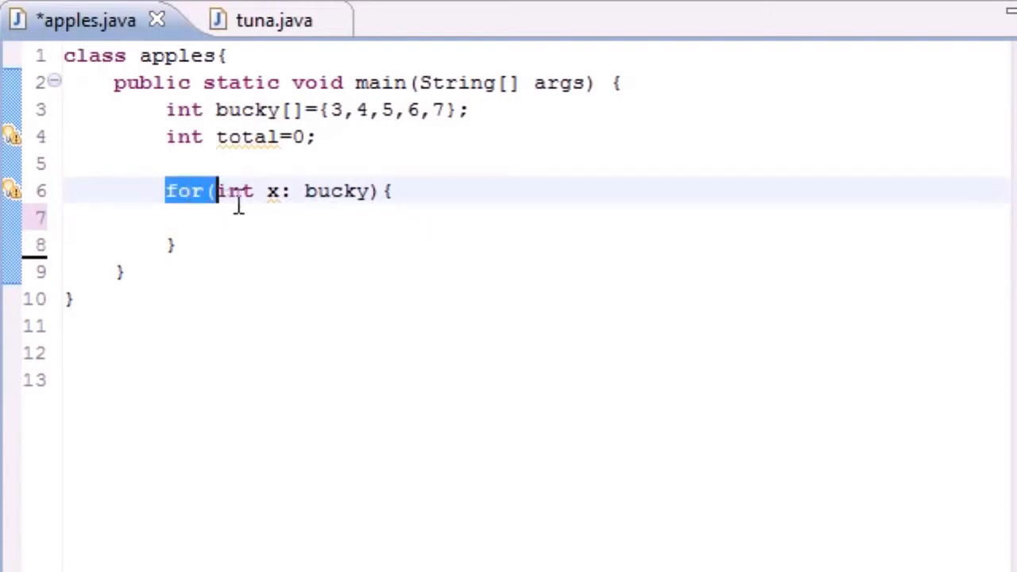
double_click(274, 191)
left_click_drag(304, 191, 385, 191)
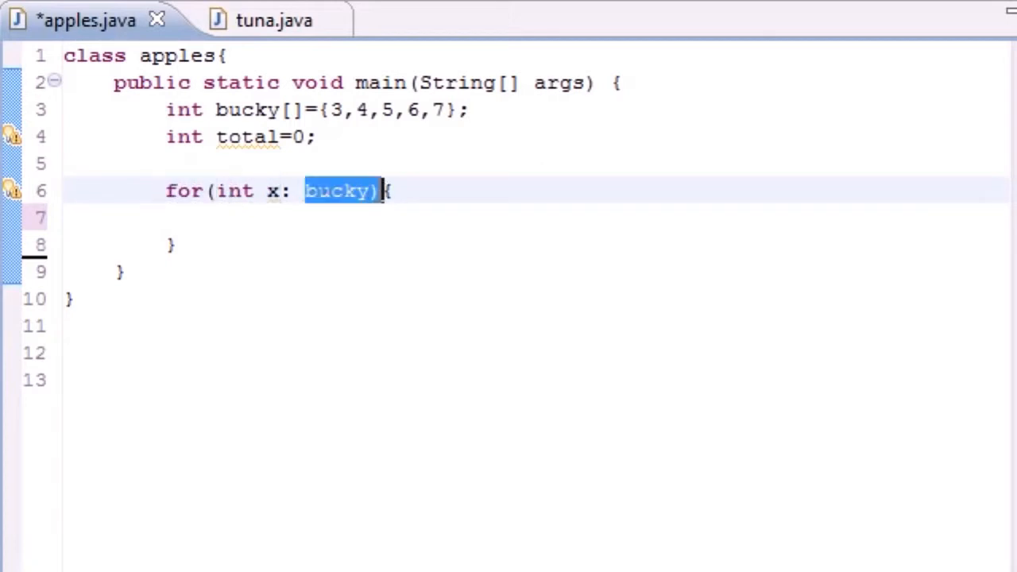
left_click(295, 221)
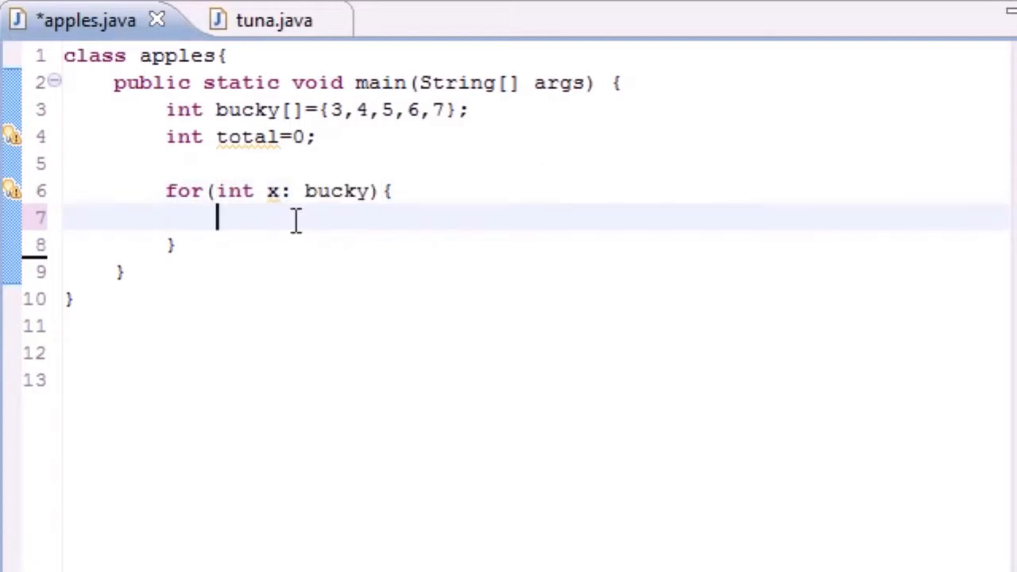
type("total")
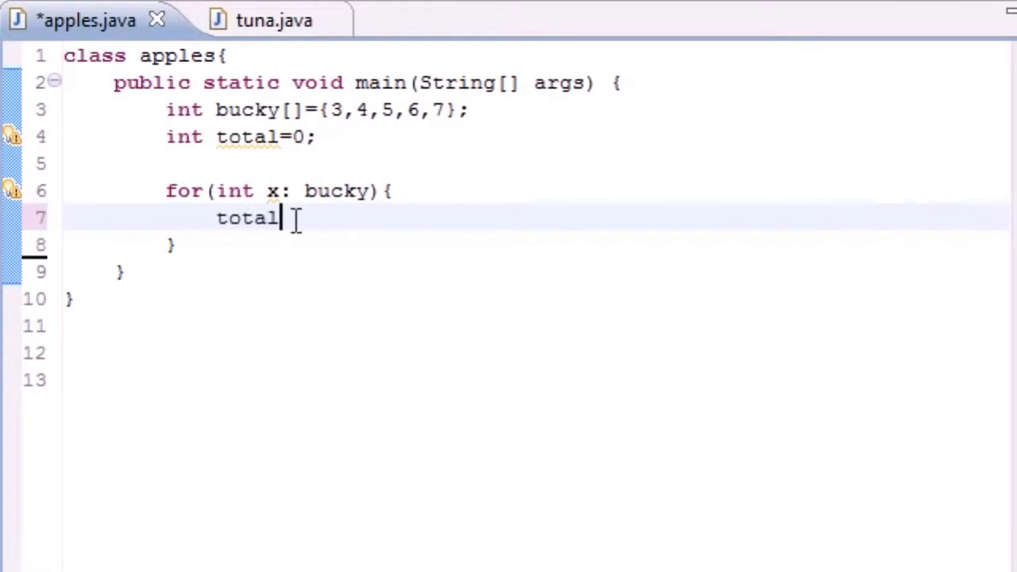
type("+=")
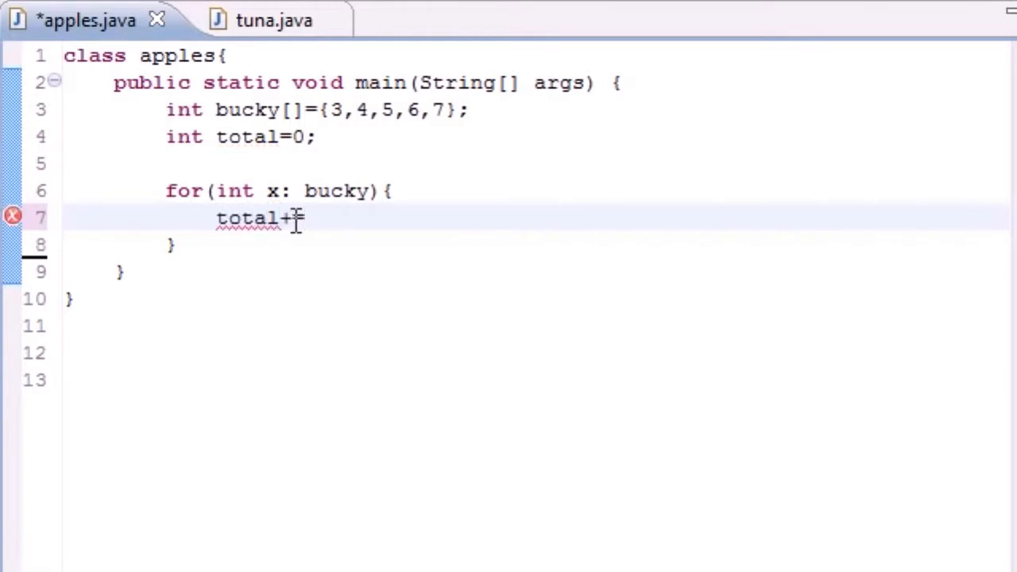
type("x")
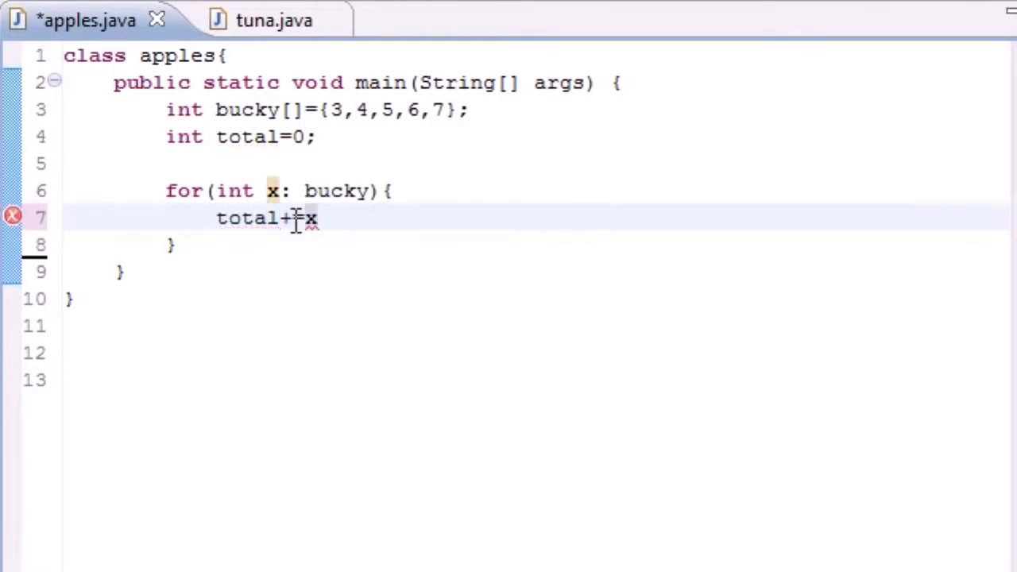
type(";")
Step: Write total+=x; in the body, tracing it against the array values 3, 4, 5, 6
double_click(357, 110)
double_click(387, 109)
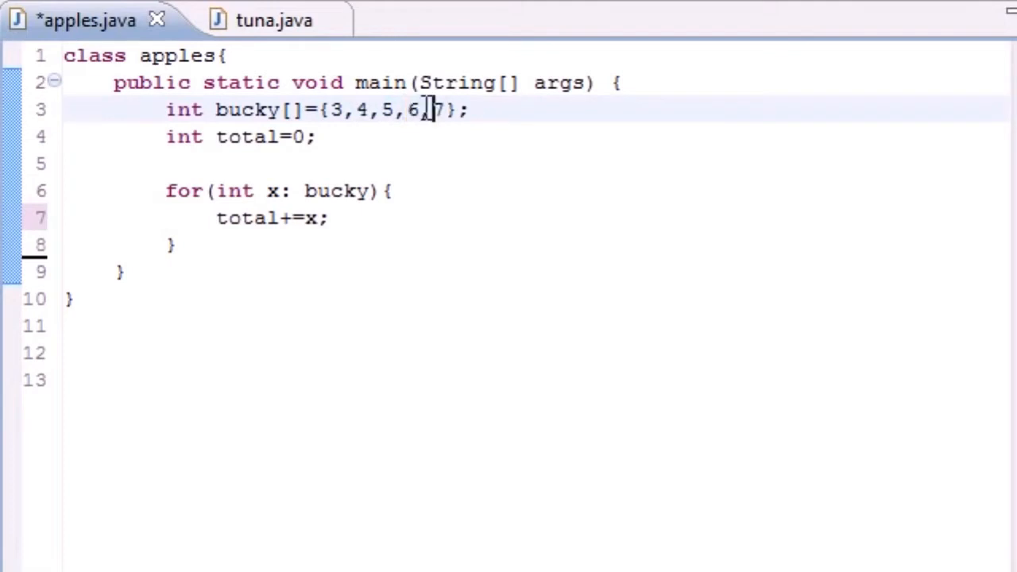
double_click(337, 110)
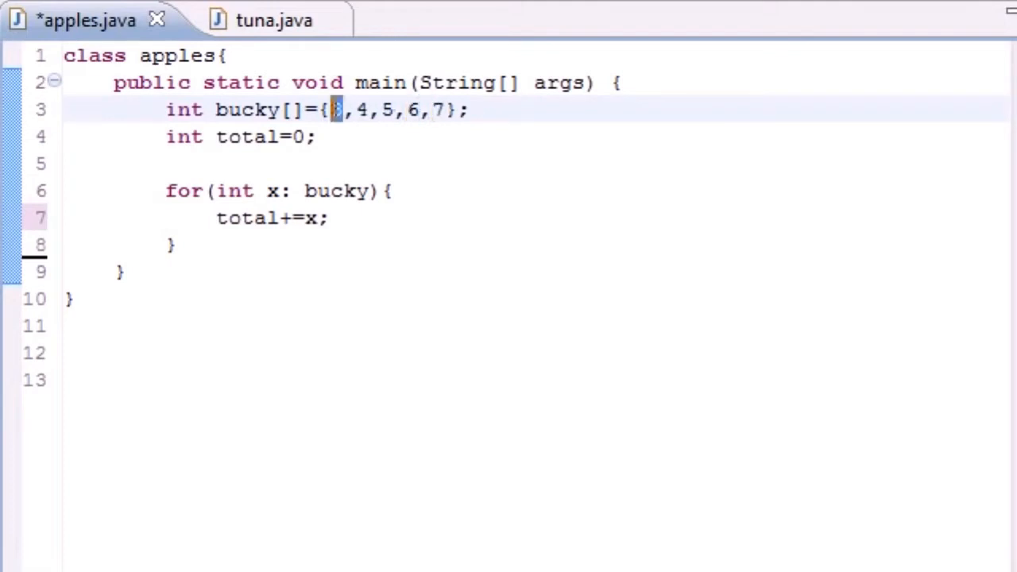
double_click(362, 109)
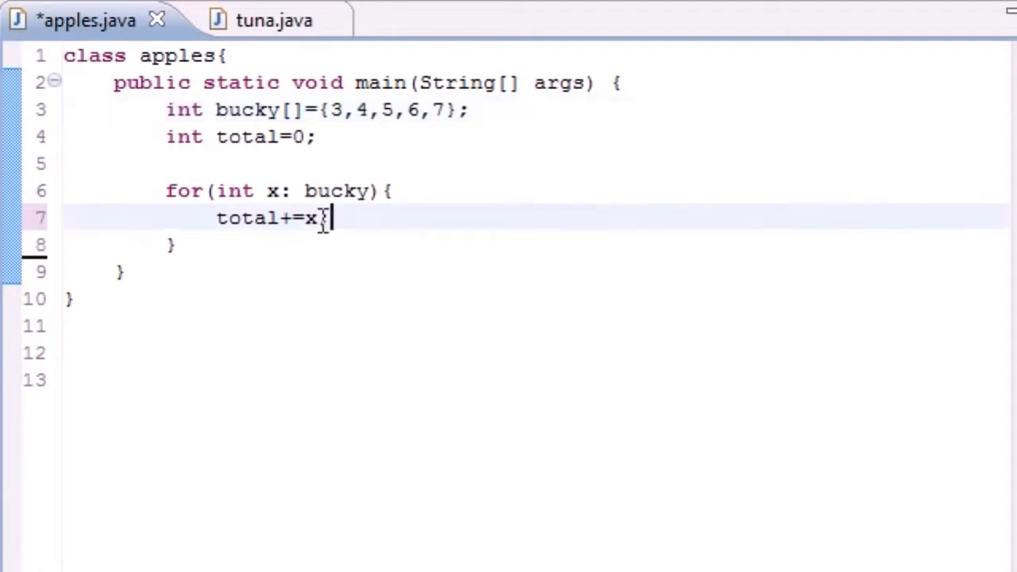
left_click_drag(327, 217, 211, 219)
left_click(222, 244)
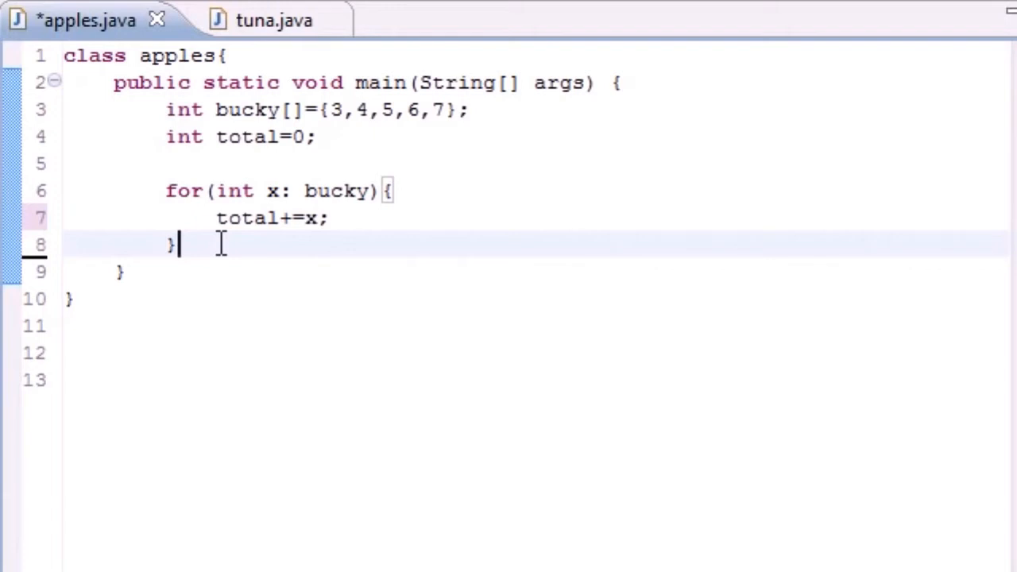
Step: Add System.out.println(total); on a new line after the loop
key("Return")
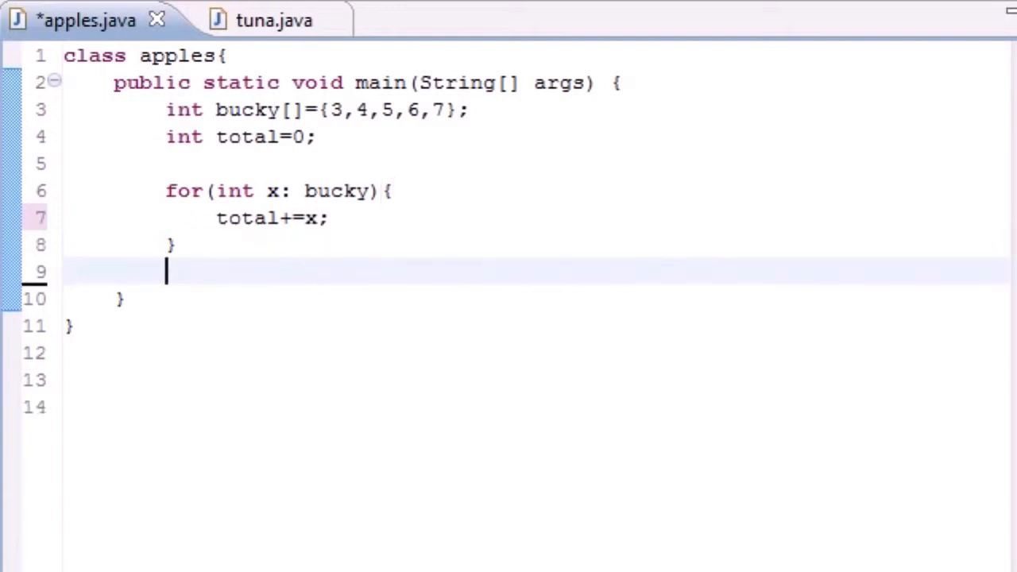
key("Return")
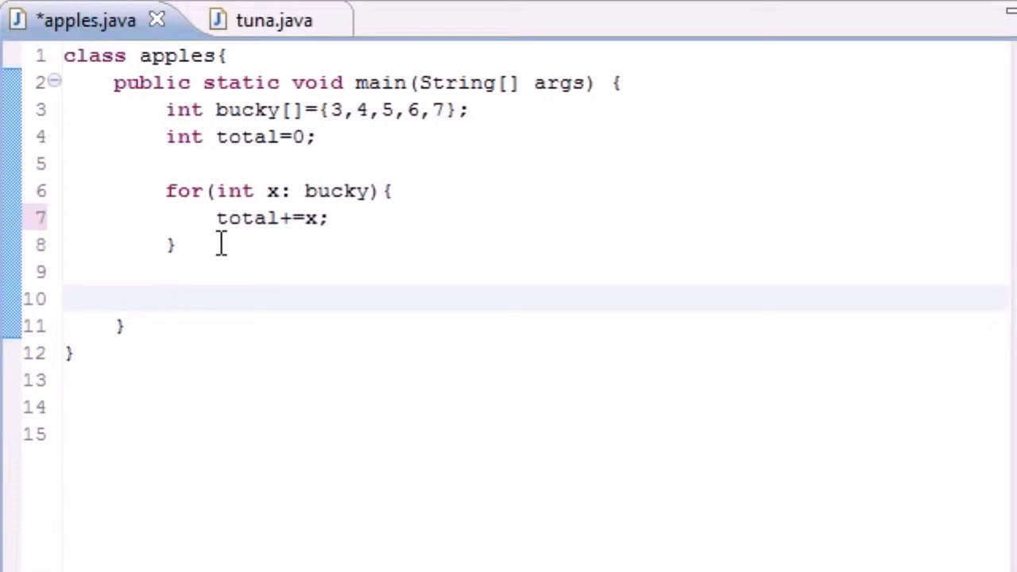
type("Sys")
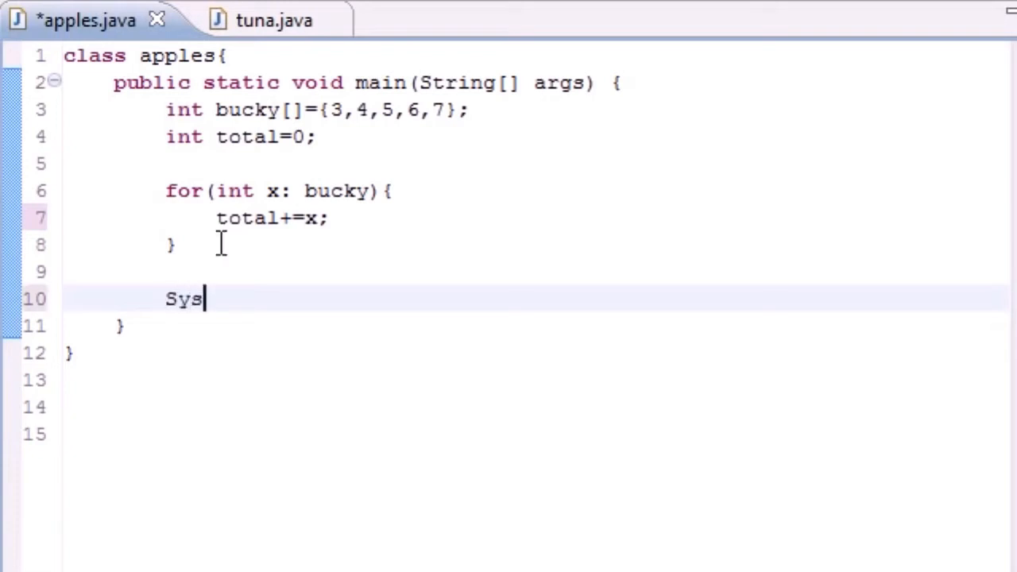
type("tem.out.")
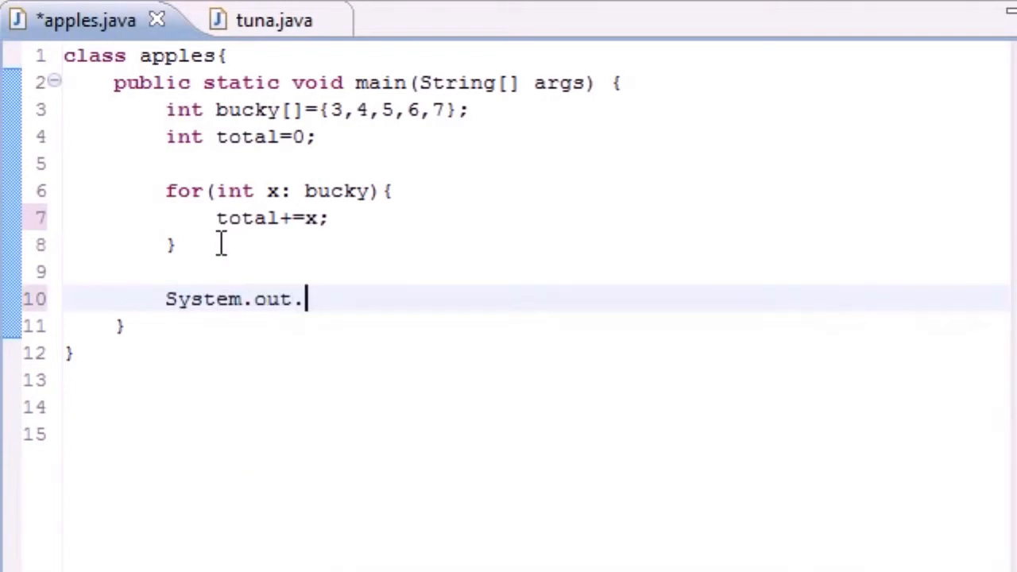
type("priunt")
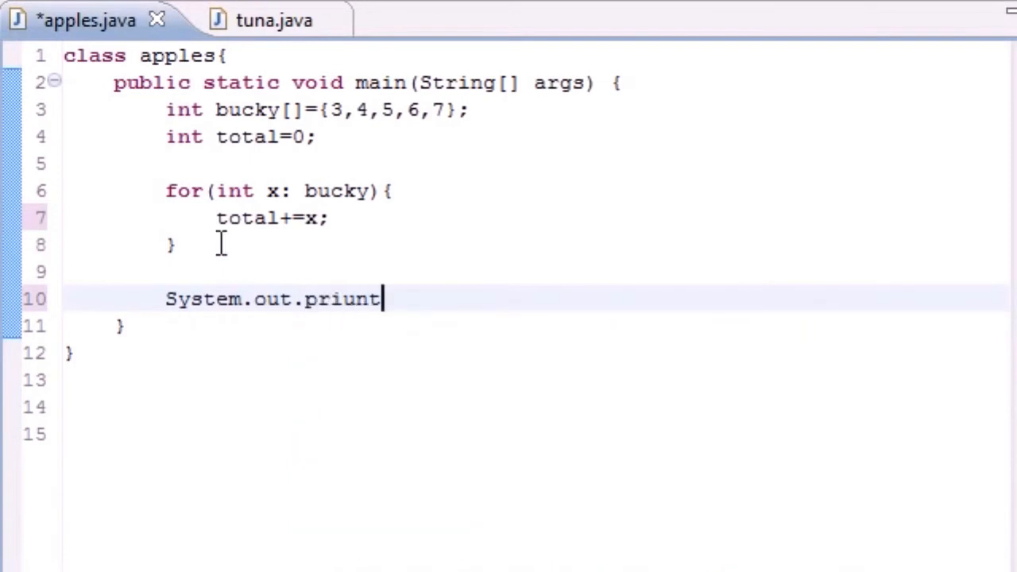
key("BackSpace")
key("BackSpace")
key("BackSpace")
type("ntln")
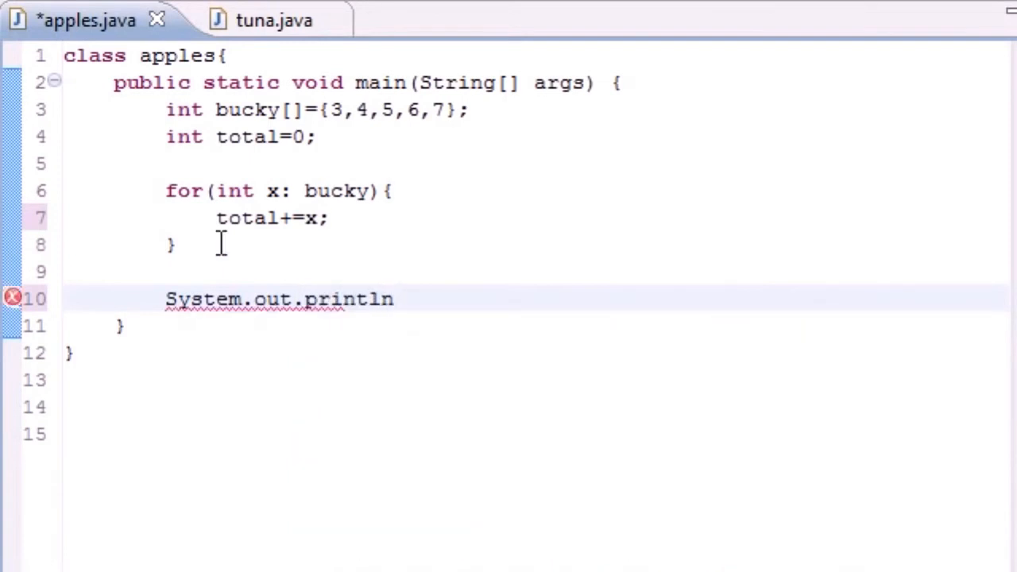
type("(total")
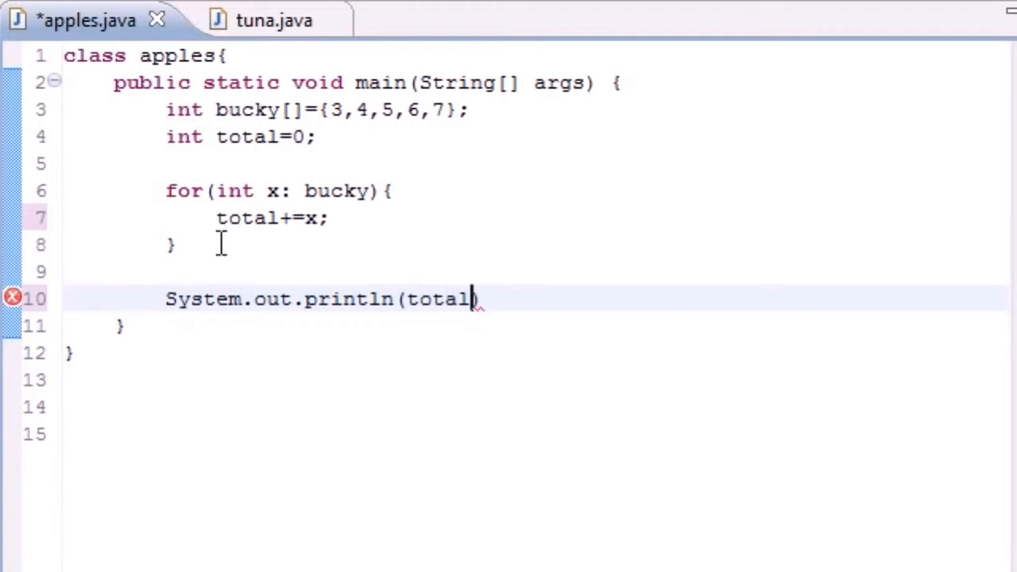
type(");")
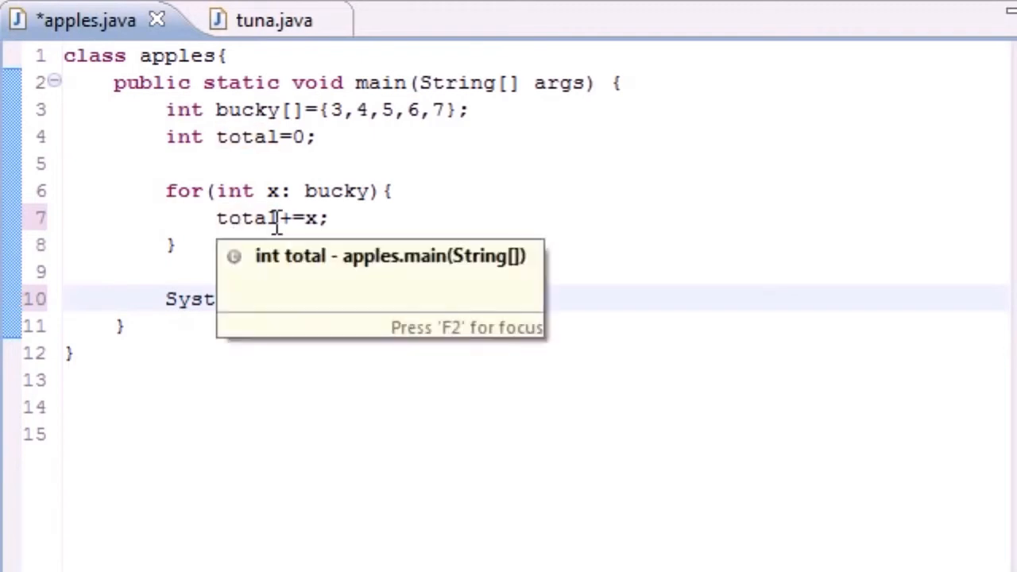
Step: Save and run apples with Ctrl+F11, confirming the console prints 25
key("ctrl+F11")
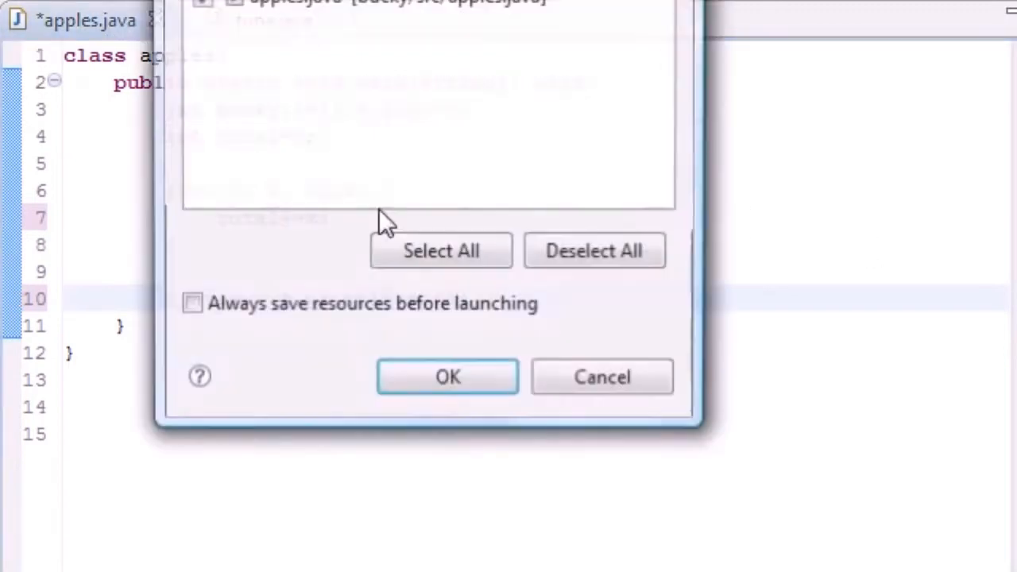
left_click(445, 380)
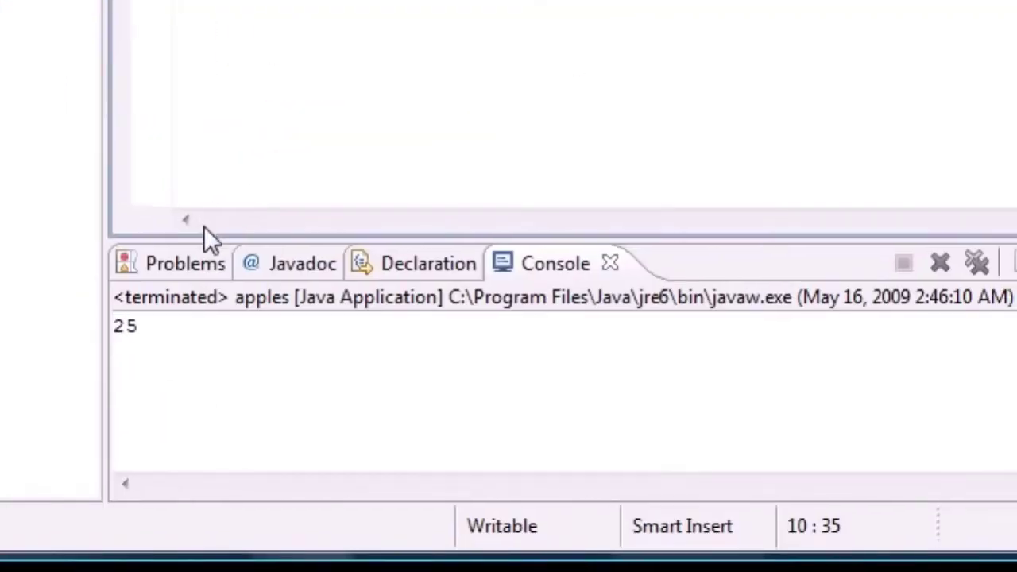
left_click_drag(149, 324, 113, 326)
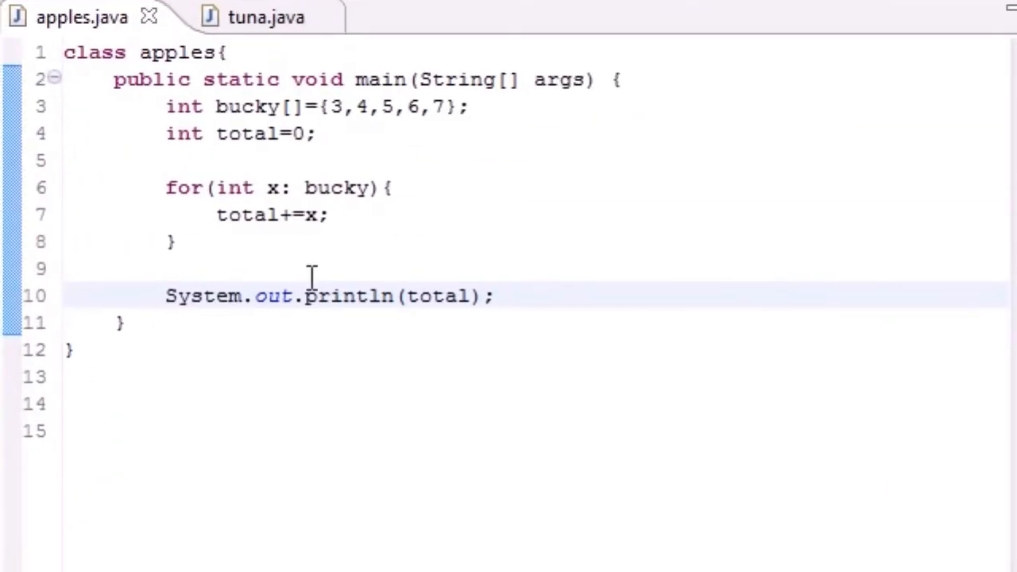
left_click_drag(165, 106, 471, 107)
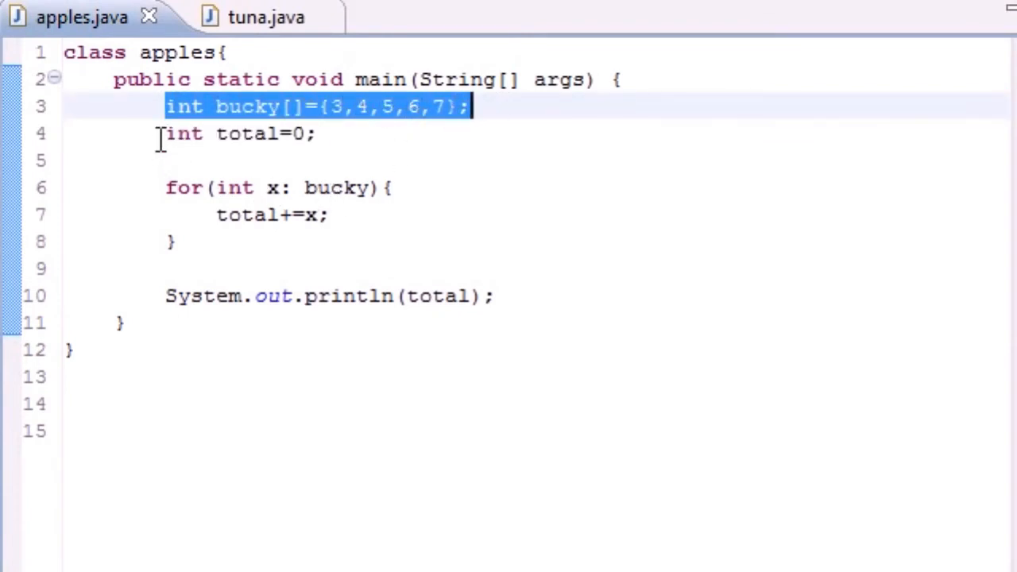
left_click_drag(165, 133, 317, 135)
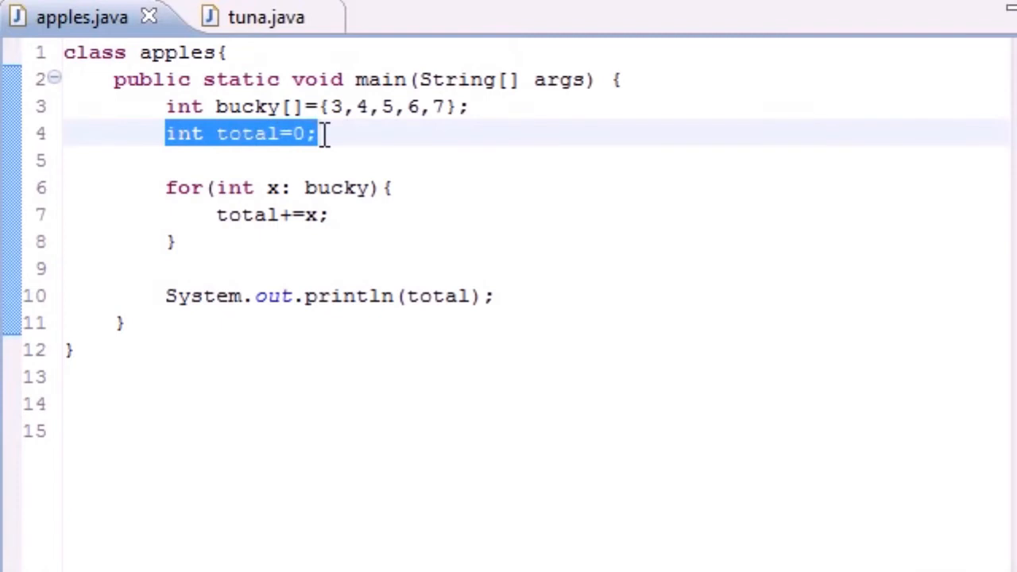
left_click(288, 153)
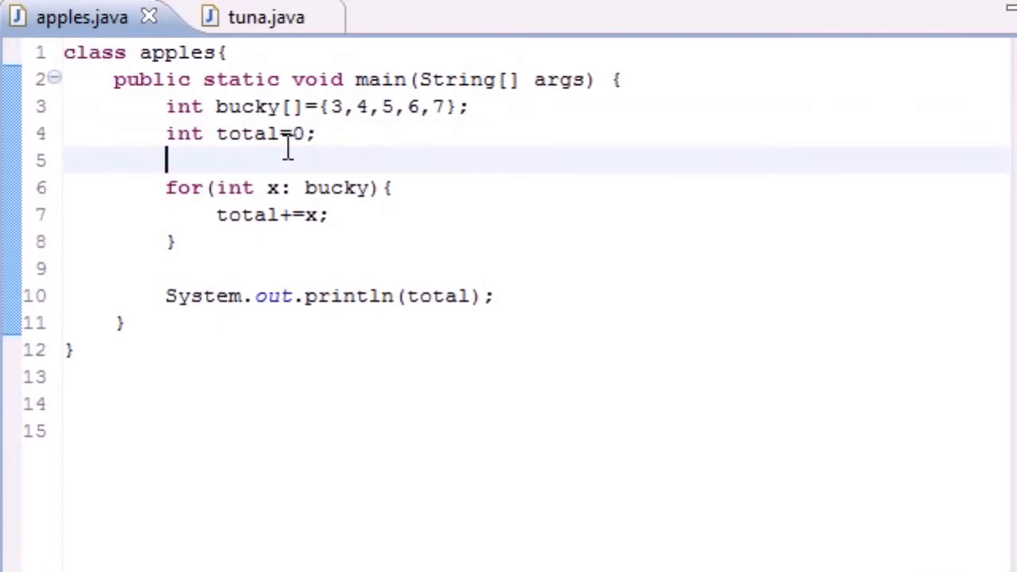
left_click_drag(317, 133, 166, 134)
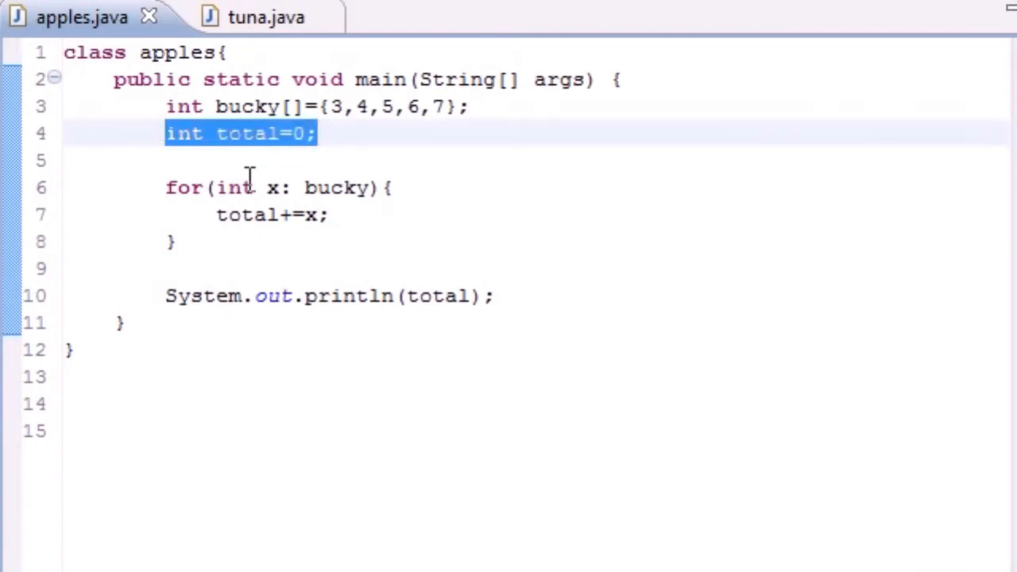
left_click_drag(162, 189, 204, 191)
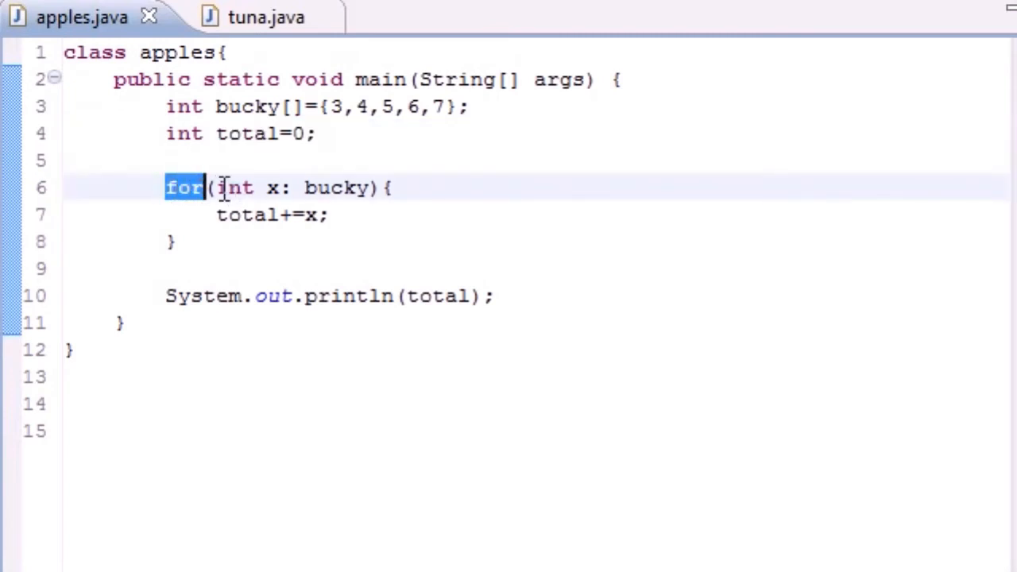
left_click_drag(213, 190, 280, 191)
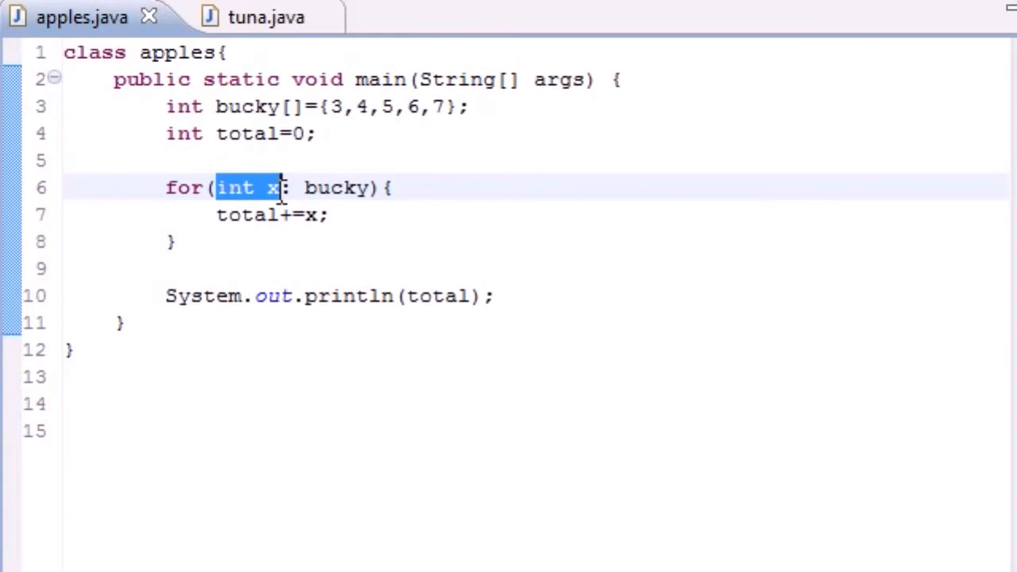
mouse_move(274, 189)
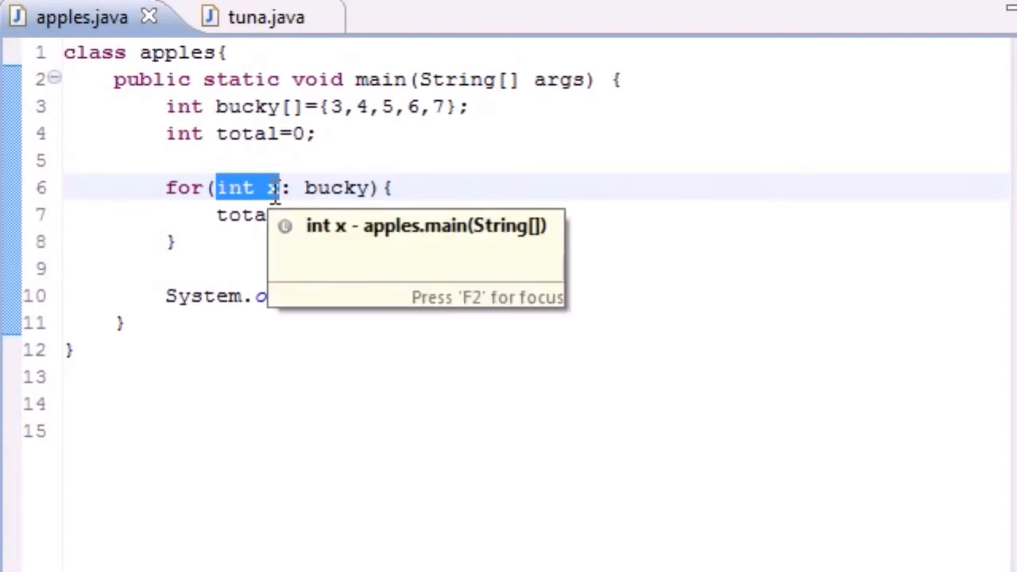
left_click_drag(306, 190, 331, 191)
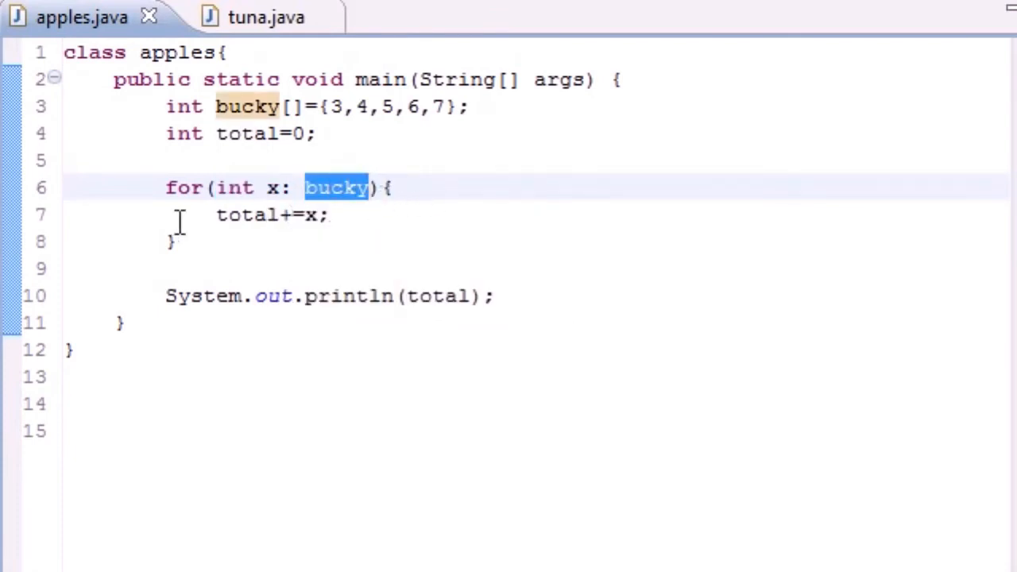
left_click_drag(208, 215, 332, 217)
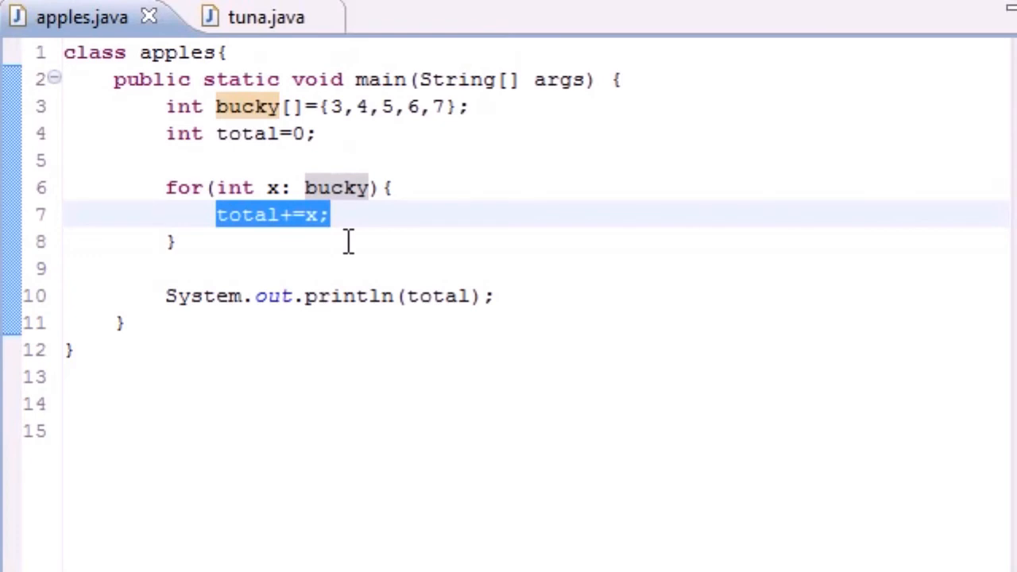
left_click_drag(164, 296, 511, 296)
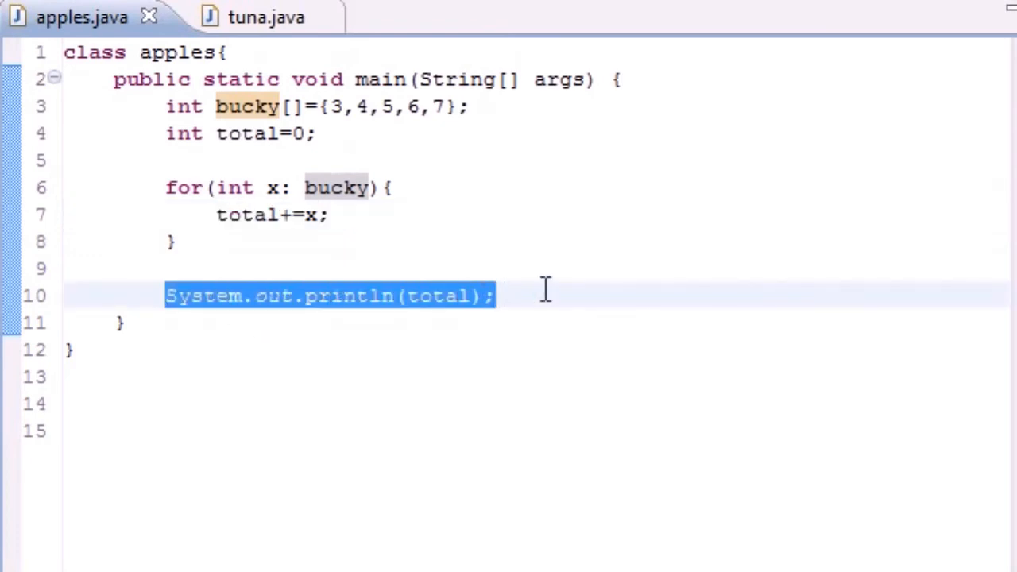